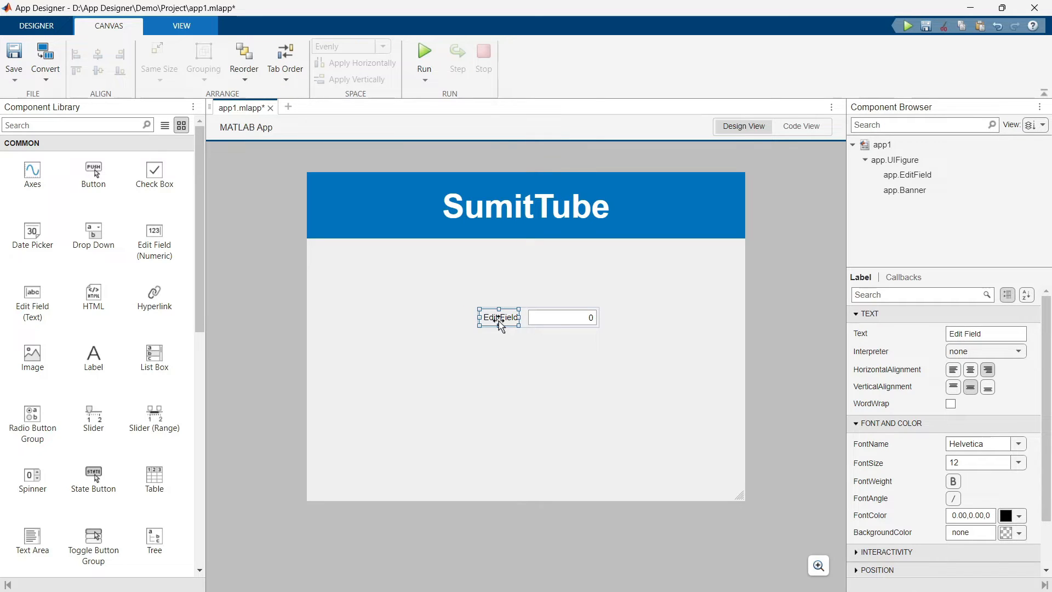
# Step: Delete the numeric edit field's Edit Field label, then enlarge the field and move it left of the canvas centre
pyautogui.press('Delete')
pyautogui.moveTo(563, 326); pyautogui.dragTo(447, 328)
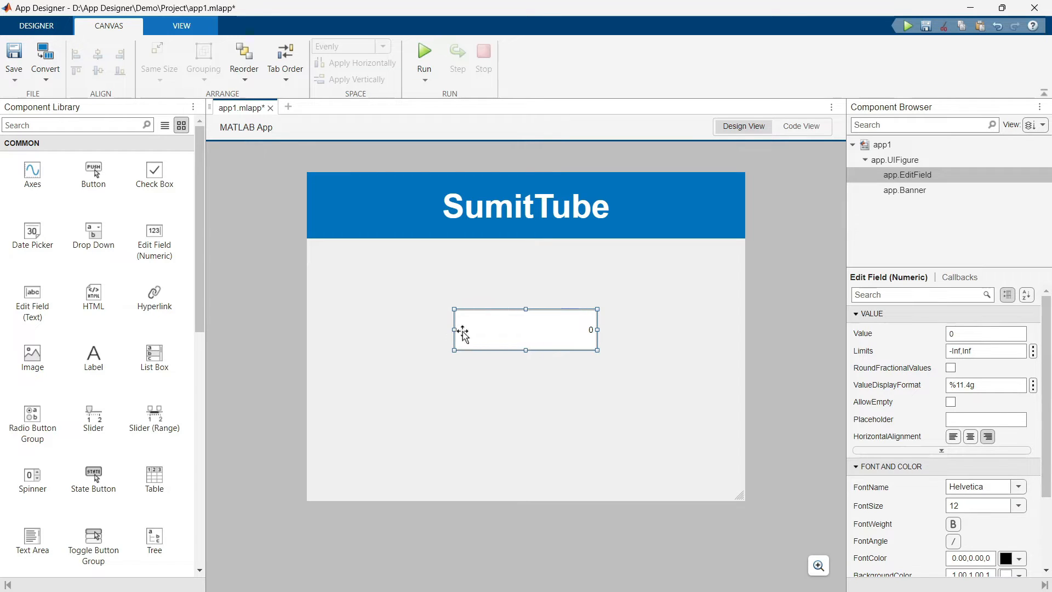
pyautogui.moveTo(543, 311); pyautogui.dragTo(498, 321)
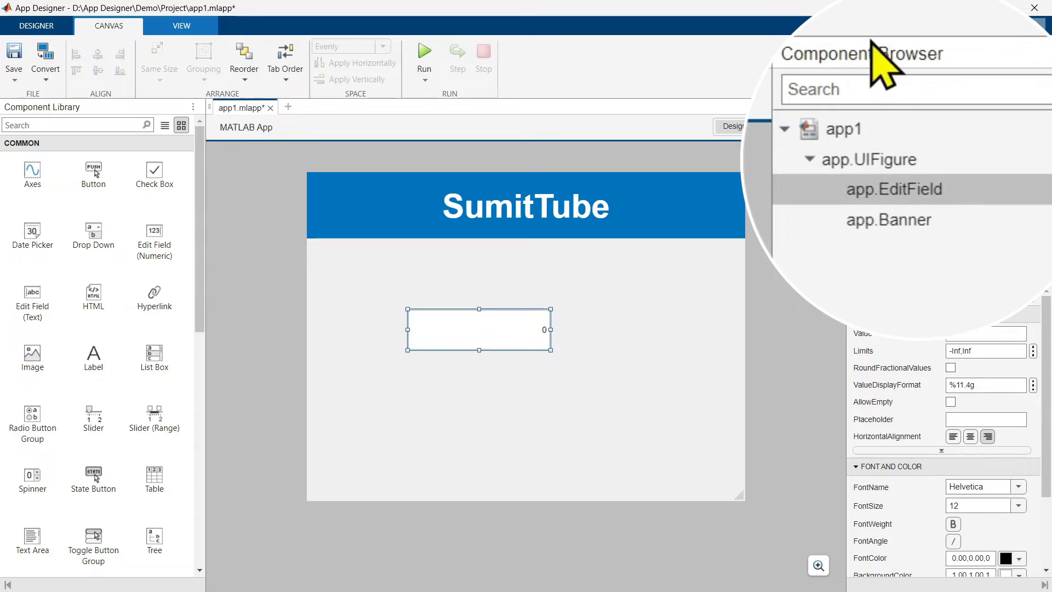
# Step: Rename the numeric edit field component to EditFieldInput
pyautogui.click(963, 190)
pyautogui.click(963, 189)
pyautogui.click(962, 188)
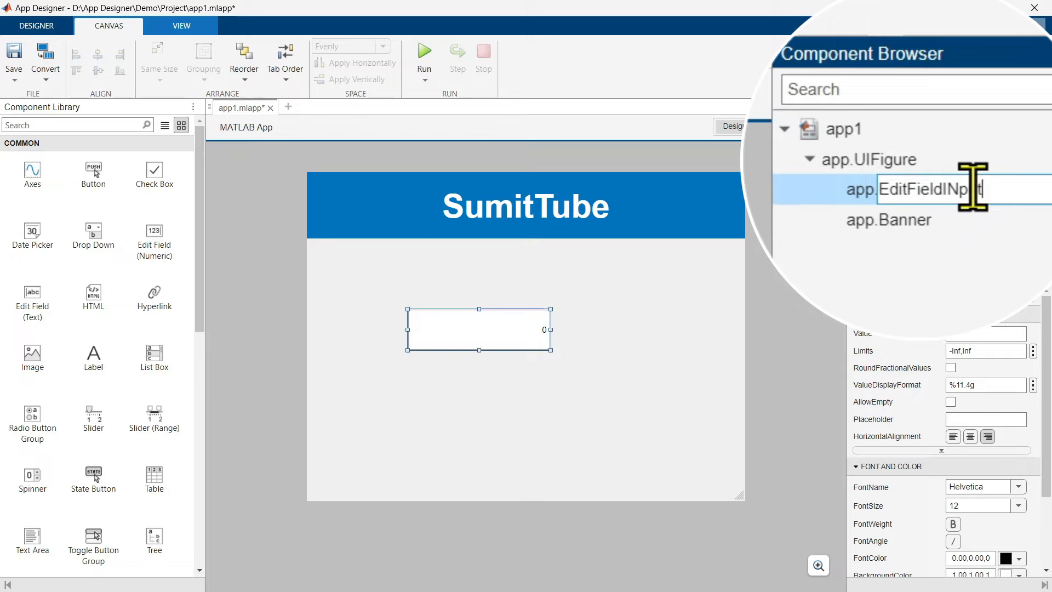
pyautogui.press('BackSpace')
pyautogui.write('n')
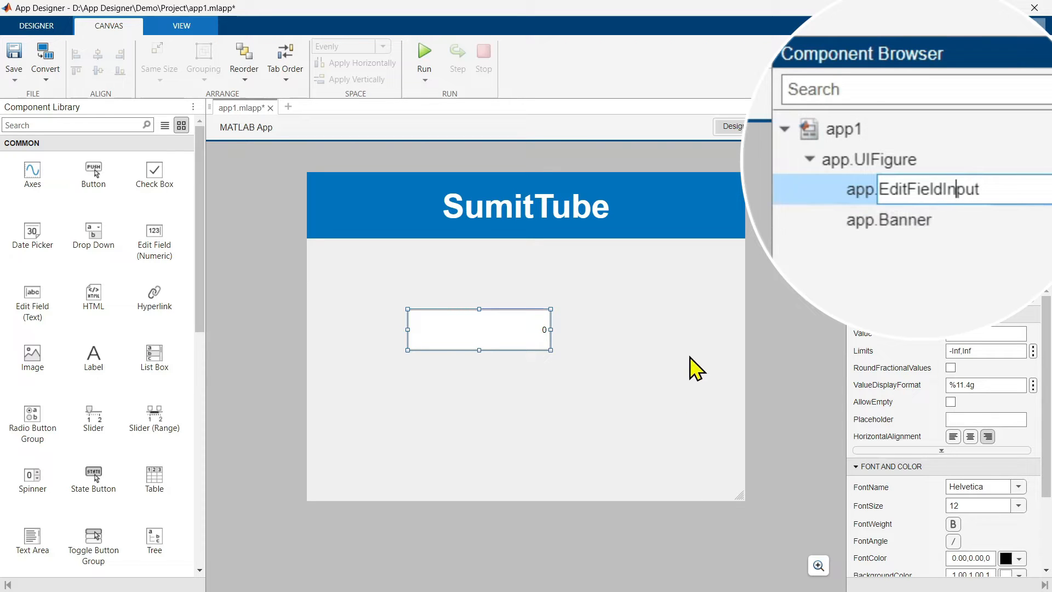
pyautogui.press('Return')
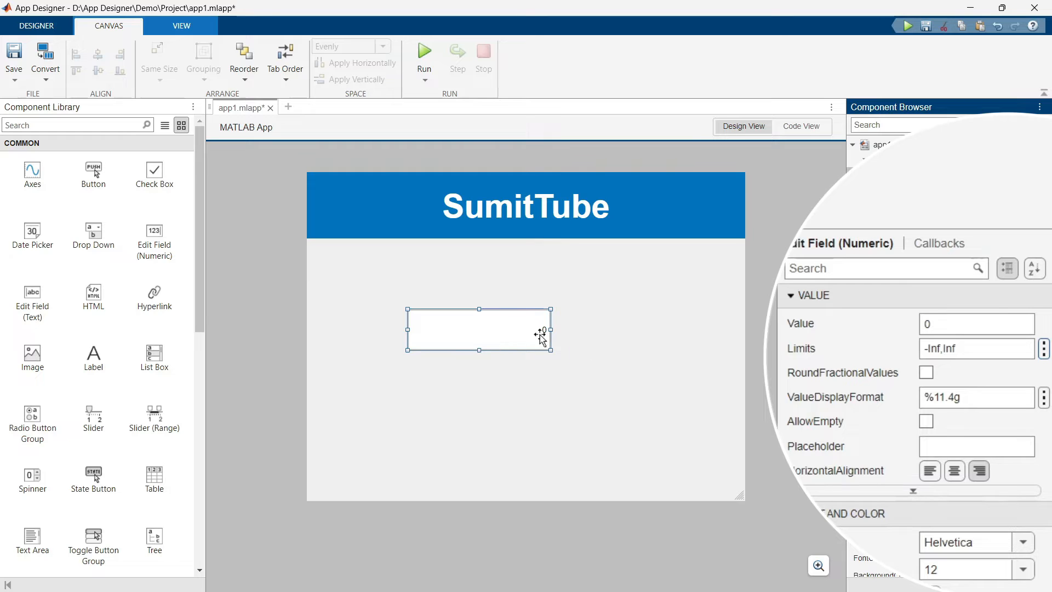
# Step: Set the input field's limits to a minimum of 0 and a maximum of 10
pyautogui.click(1043, 350)
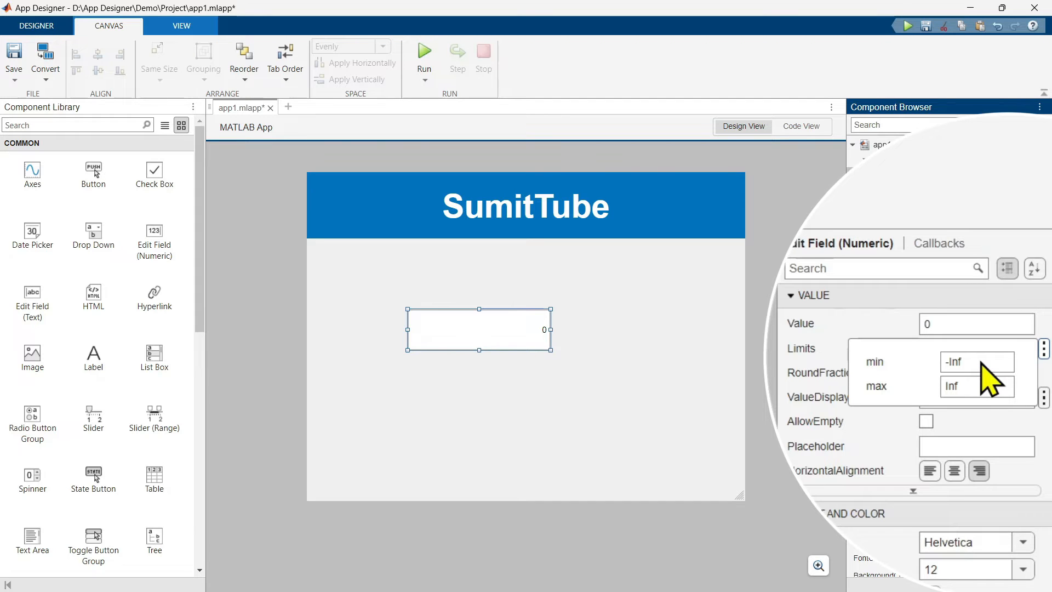
pyautogui.moveTo(978, 361); pyautogui.dragTo(943, 362)
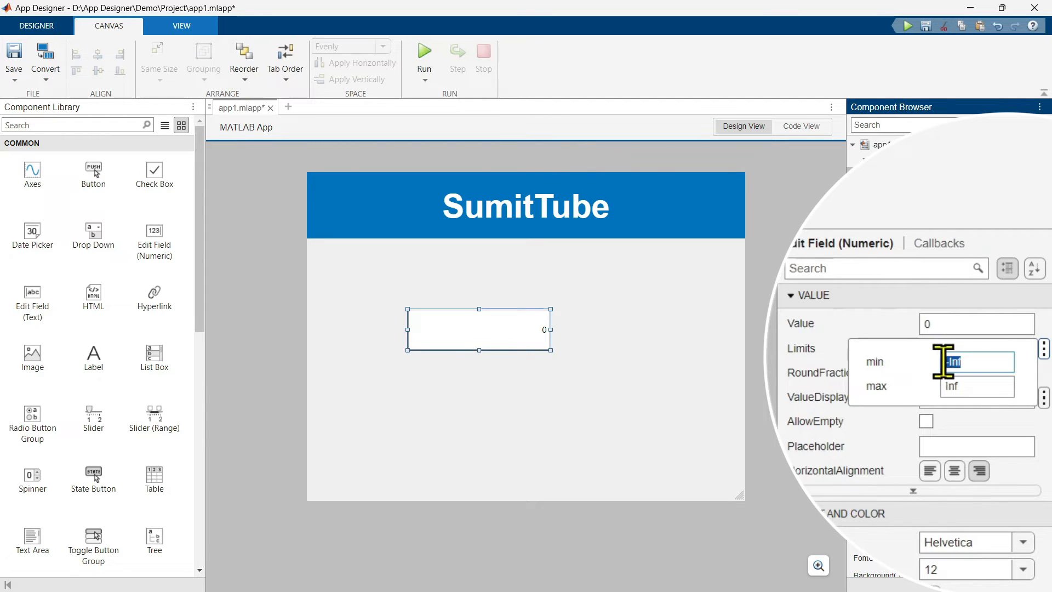
pyautogui.write('0')
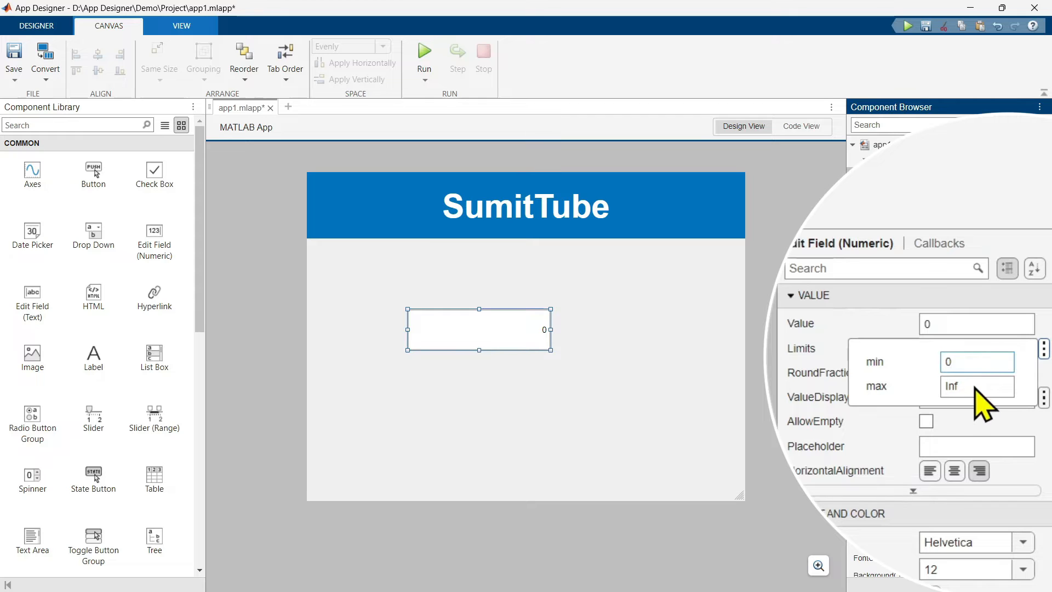
pyautogui.moveTo(947, 383); pyautogui.dragTo(982, 385)
pyautogui.write('10')
pyautogui.click(818, 379)
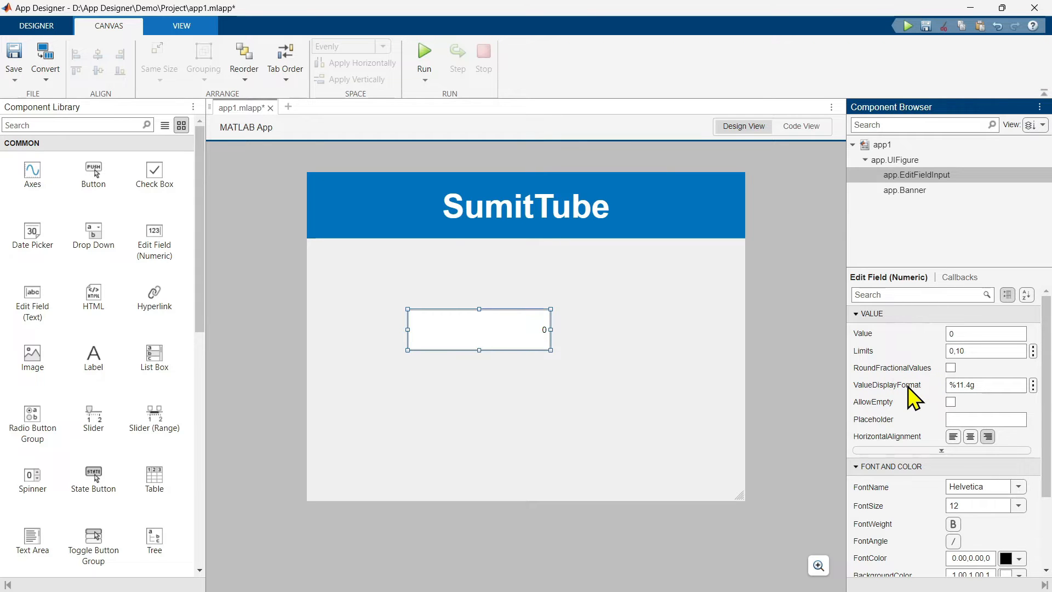
# Step: Set the input field's font size to 24
pyautogui.scroll(-2, 912, 400)
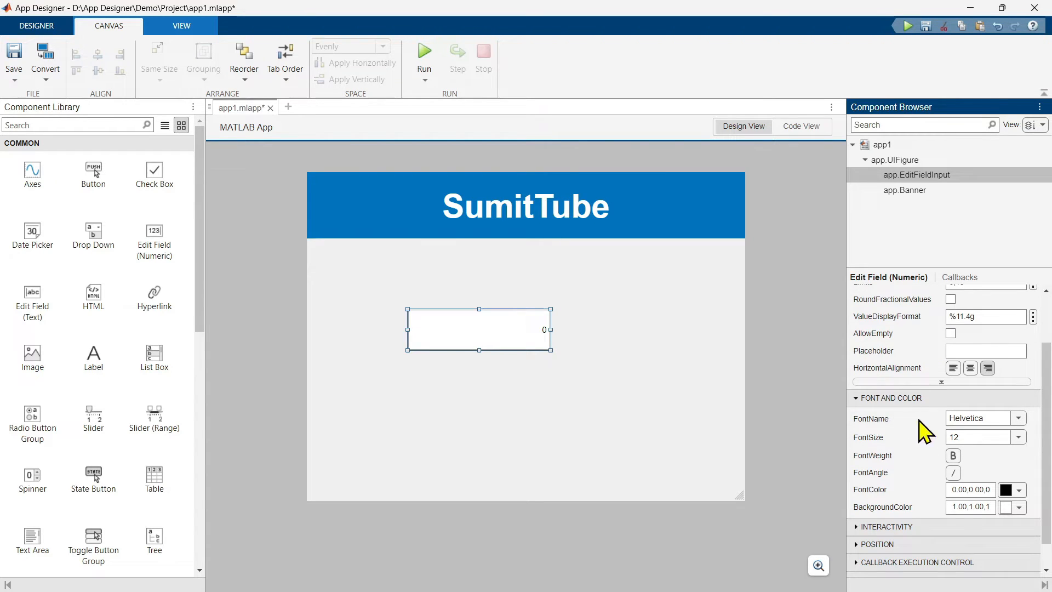
pyautogui.click(1019, 437)
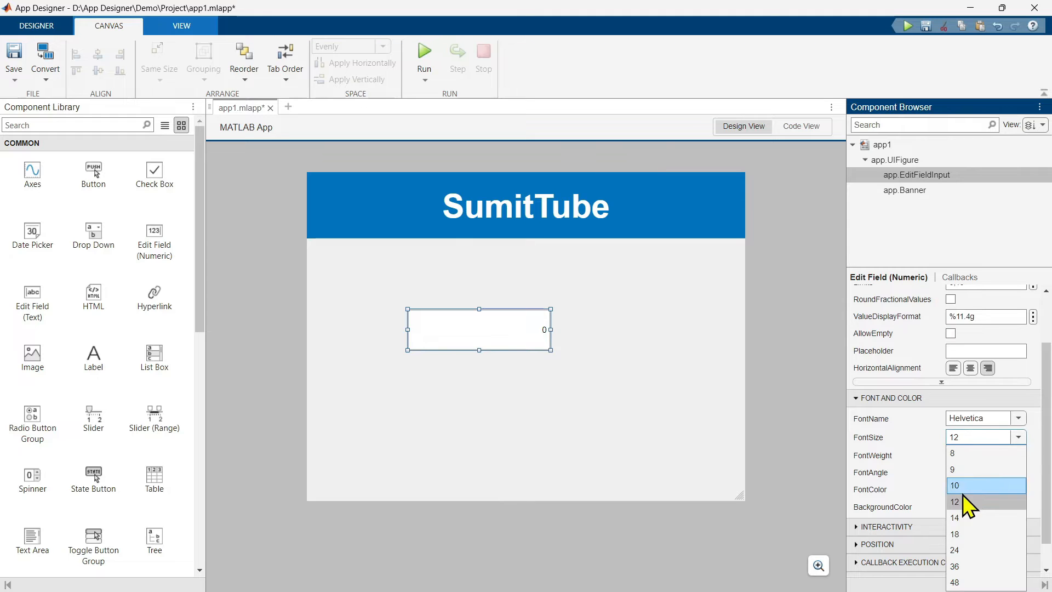
pyautogui.click(958, 550)
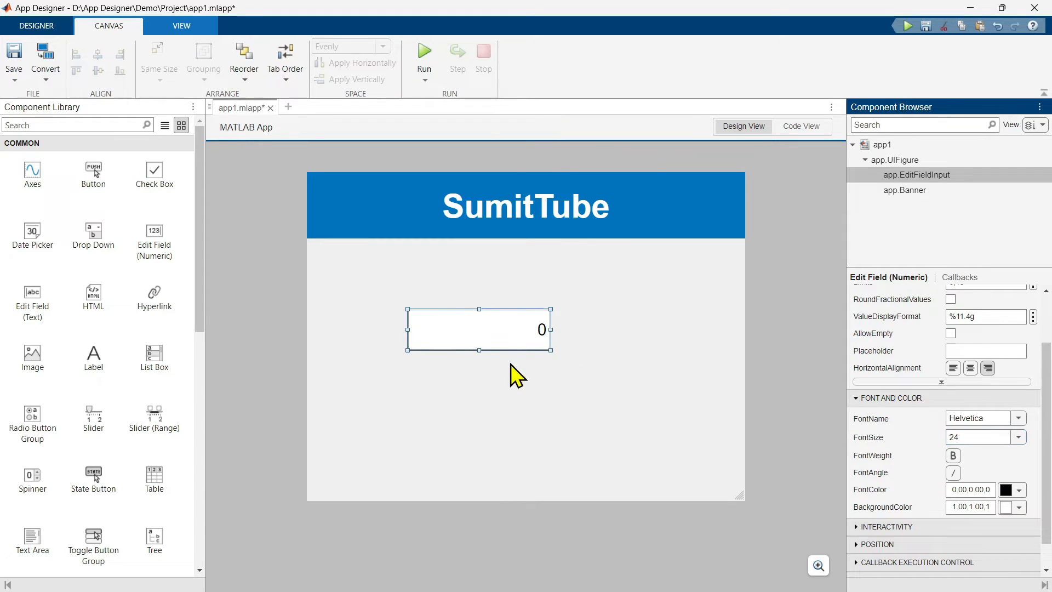
# Step: Run the app and test its edit field with the values 3 and 12
pyautogui.click(425, 60)
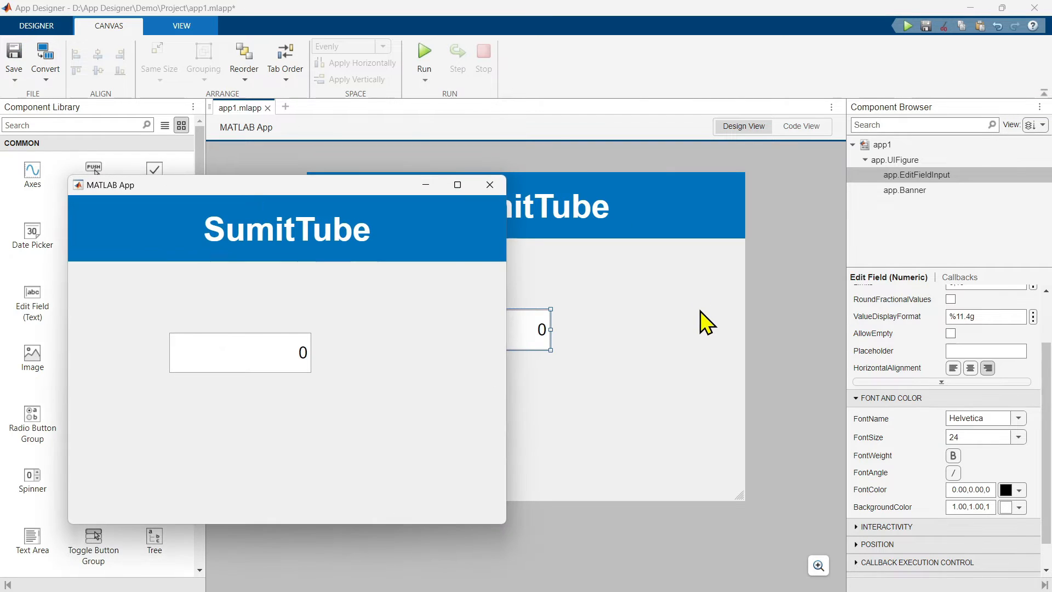
pyautogui.moveTo(286, 355); pyautogui.dragTo(314, 364)
pyautogui.click(276, 352)
pyautogui.moveTo(277, 353); pyautogui.dragTo(309, 352)
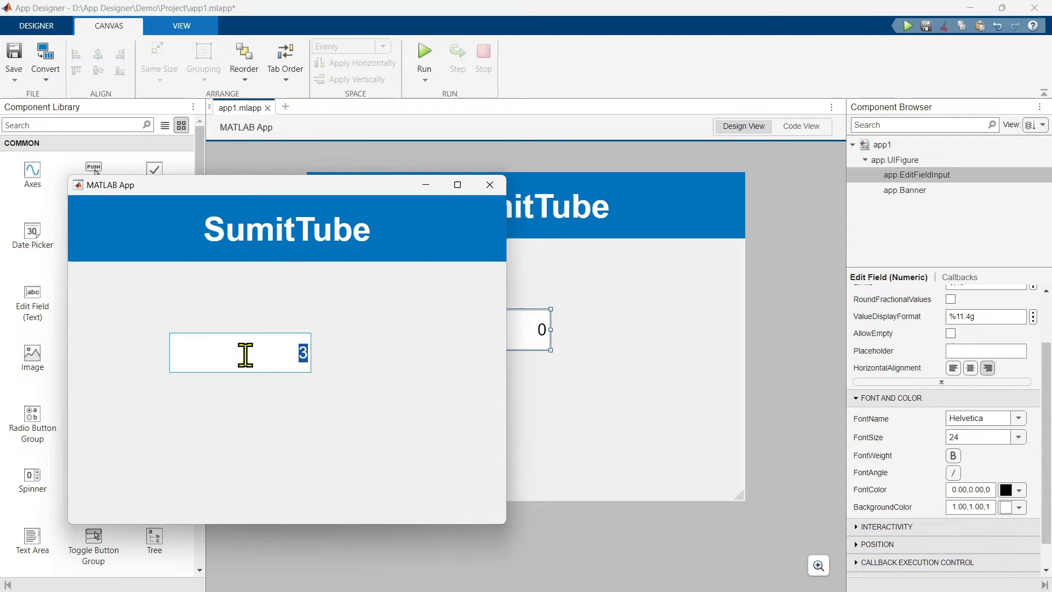
pyautogui.write('12')
pyautogui.press('Return')
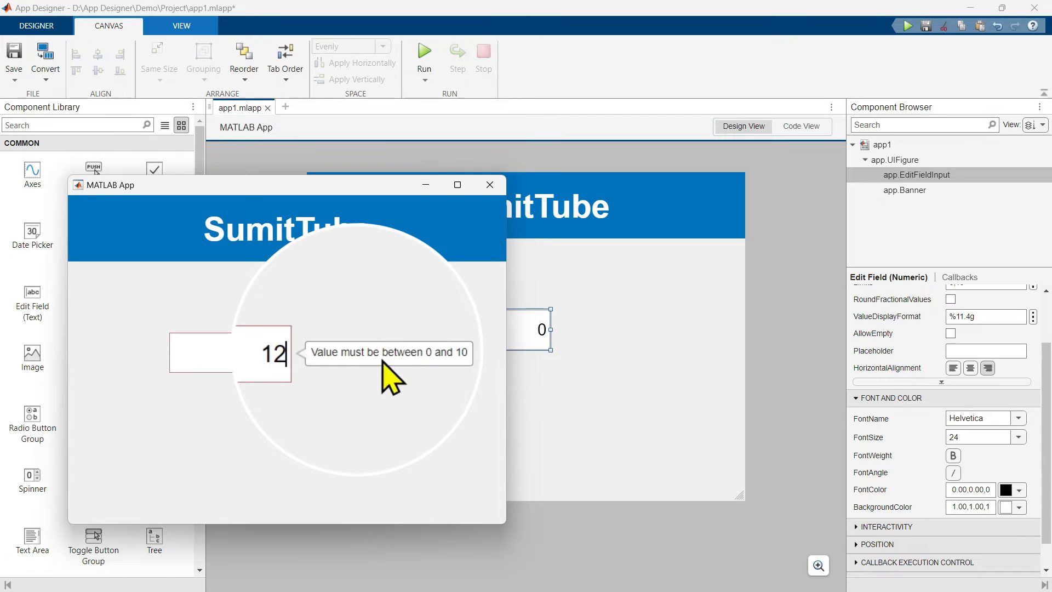
# Step: Test the running app's edit field with -3 and 5, and close the app window
pyautogui.doubleClick(272, 355)
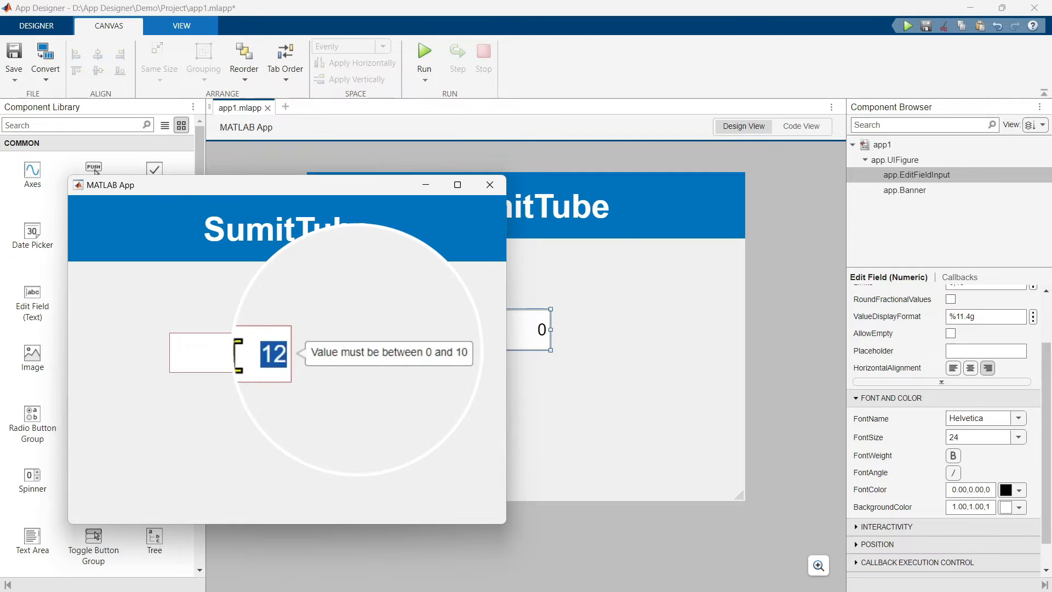
pyautogui.write('-3')
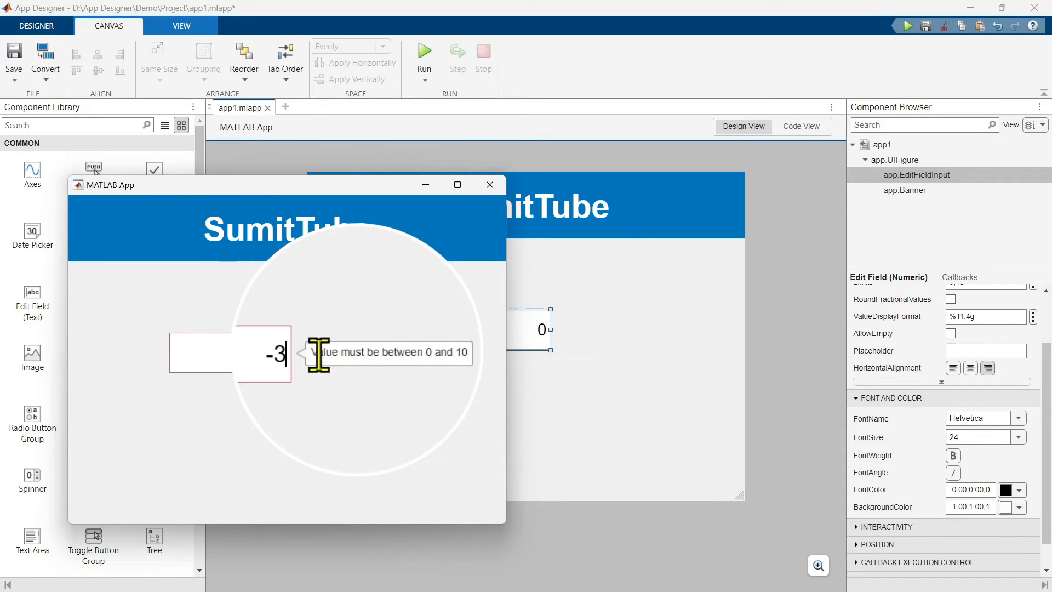
pyautogui.doubleClick(301, 352)
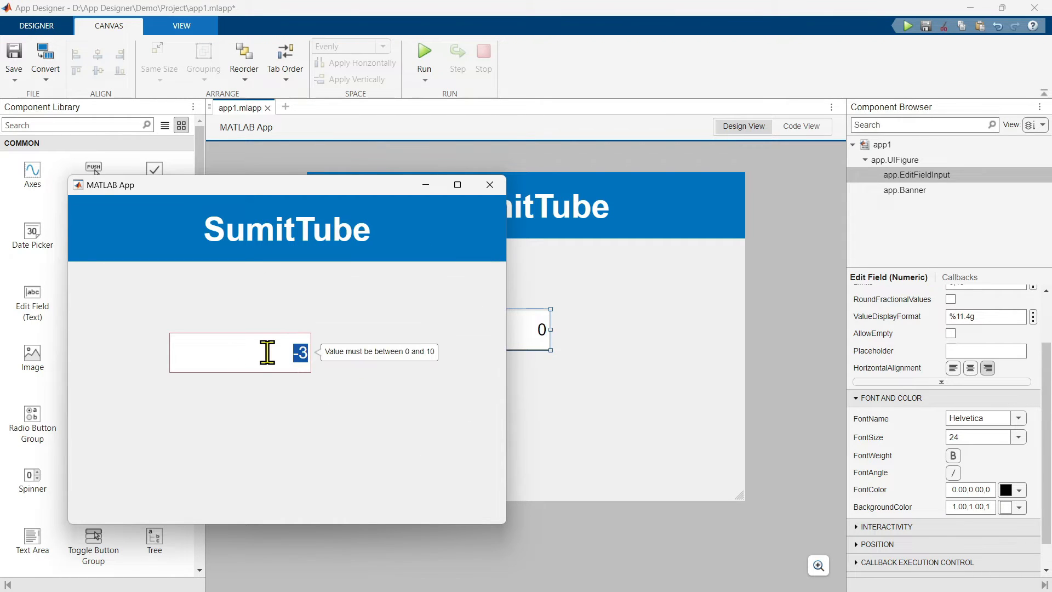
pyautogui.write('5')
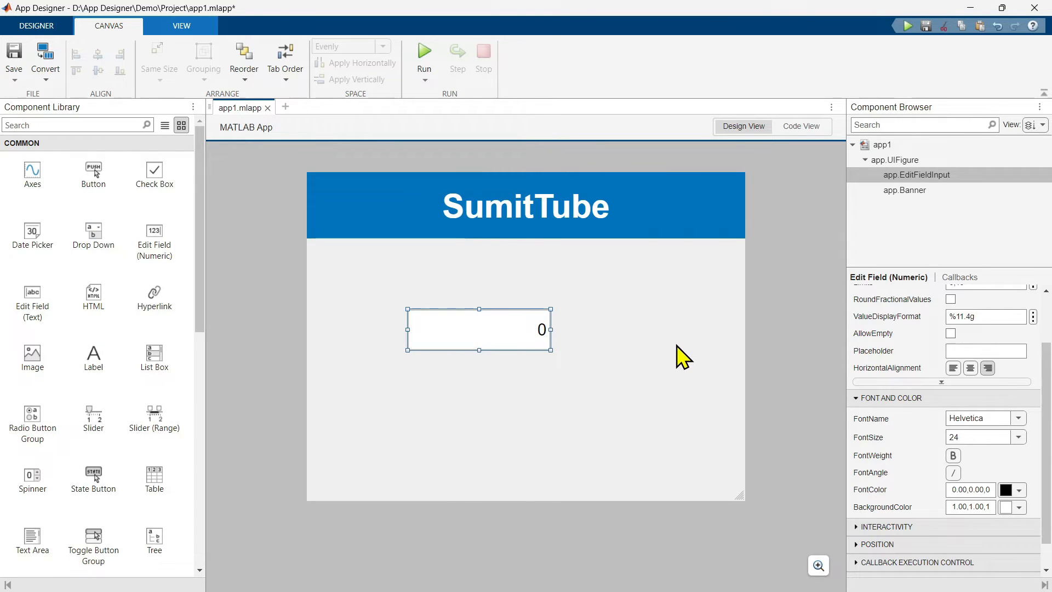
# Step: Shift the input field left and add a second numeric edit field to its right, deleting the new field's label
pyautogui.click(677, 346)
pyautogui.moveTo(452, 314); pyautogui.dragTo(424, 309)
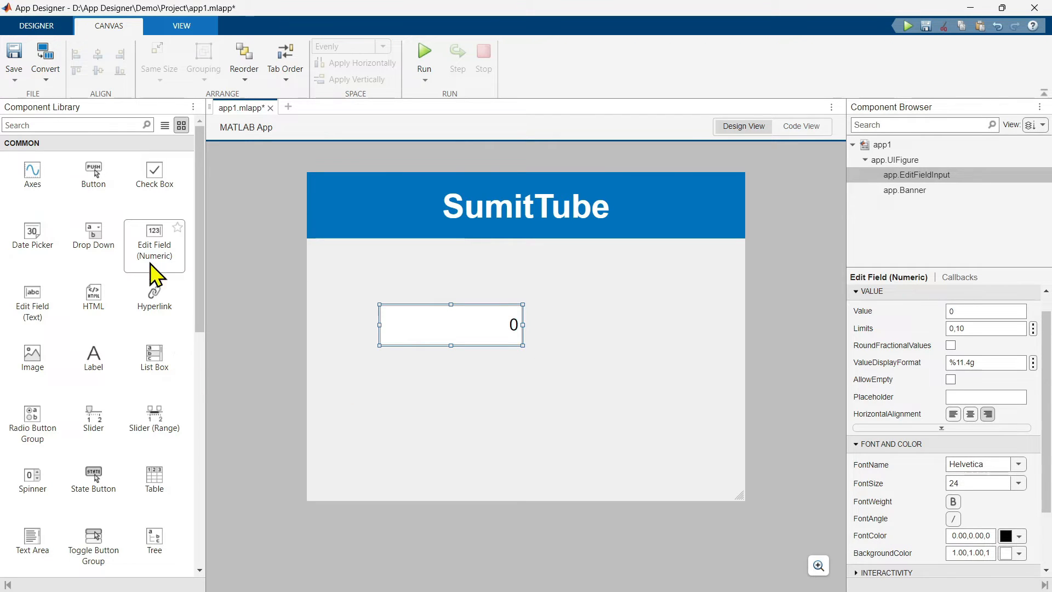
pyautogui.moveTo(152, 240); pyautogui.dragTo(645, 338)
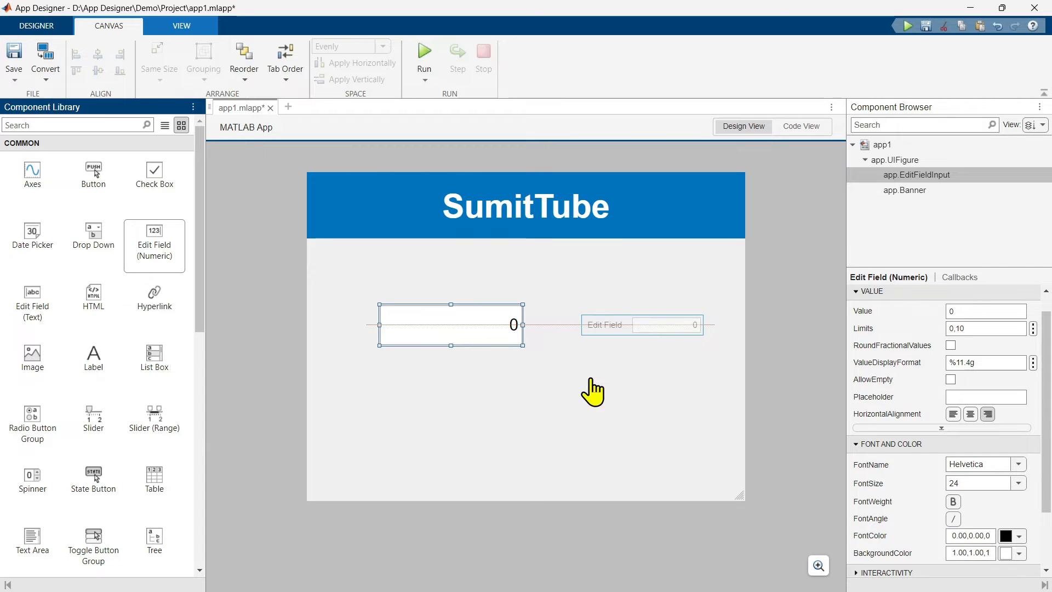
pyautogui.click(600, 326)
pyautogui.press('Delete')
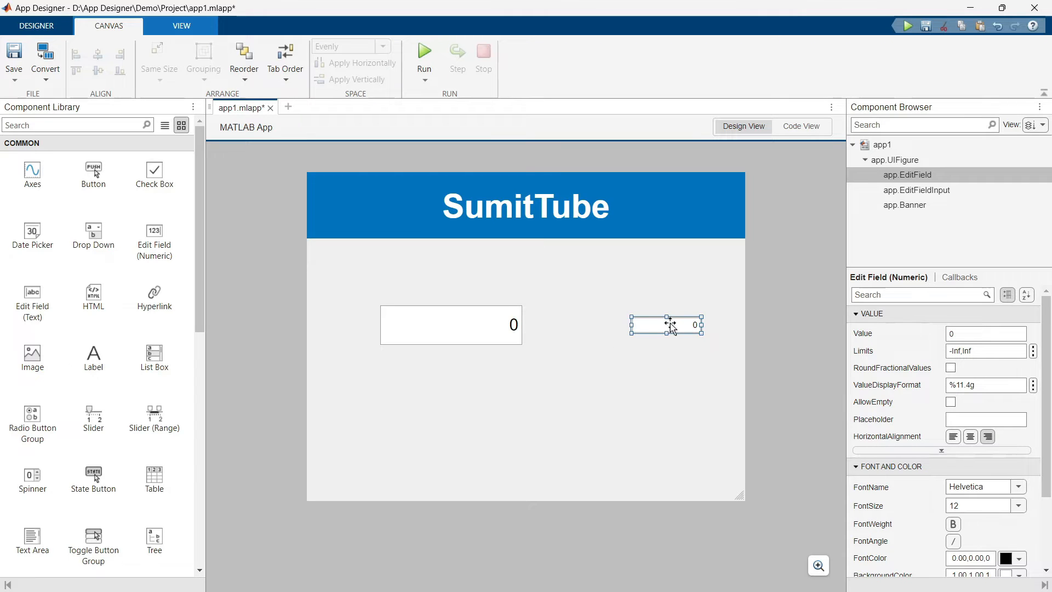
# Step: Give the second edit field the same width and height as the input field, and position both side by side within the canvas
pyautogui.click(462, 325)
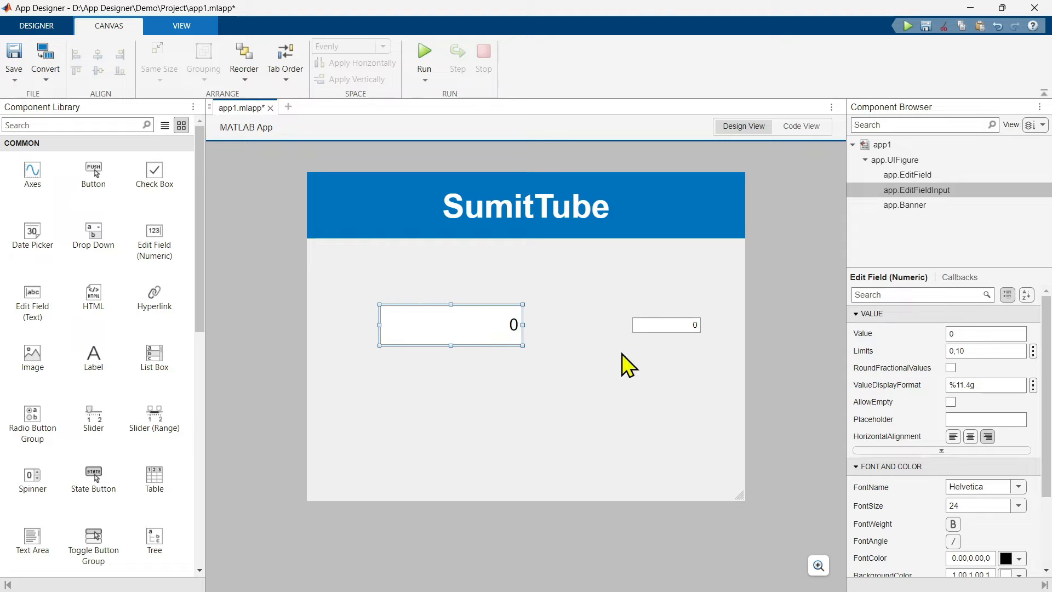
pyautogui.click(660, 327)
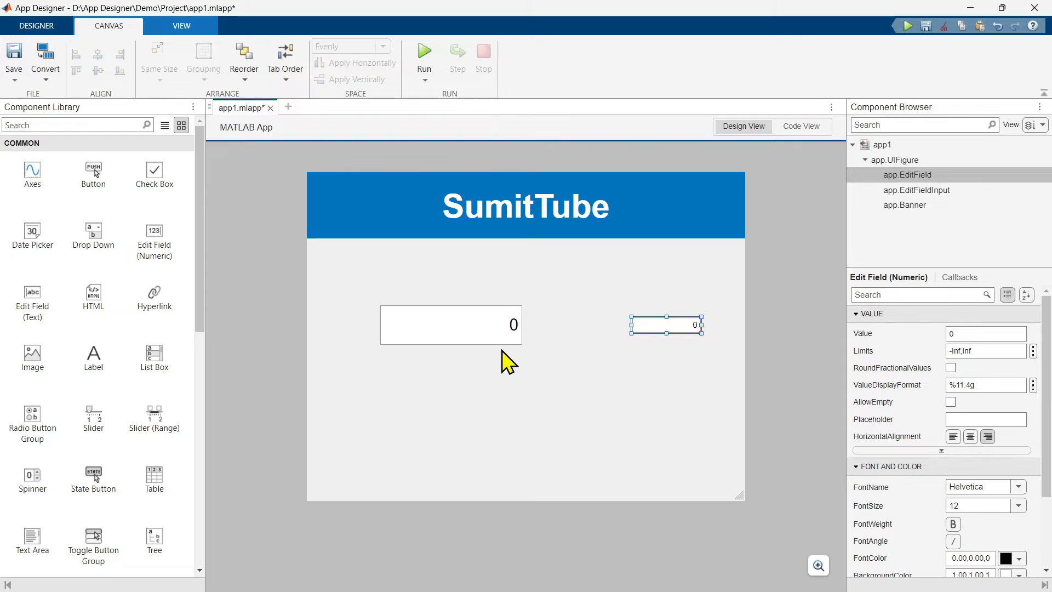
pyautogui.keyDown('ctrl'); pyautogui.click(473, 327); pyautogui.keyUp('ctrl')
pyautogui.keyDown('ctrl'); pyautogui.click(471, 326); pyautogui.keyUp('ctrl')
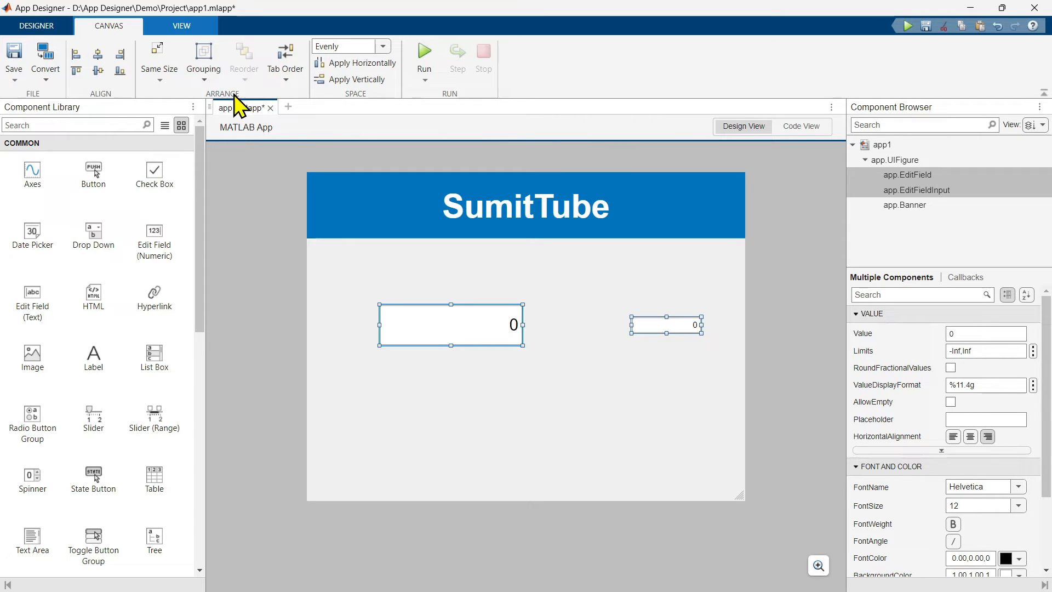
pyautogui.click(159, 71)
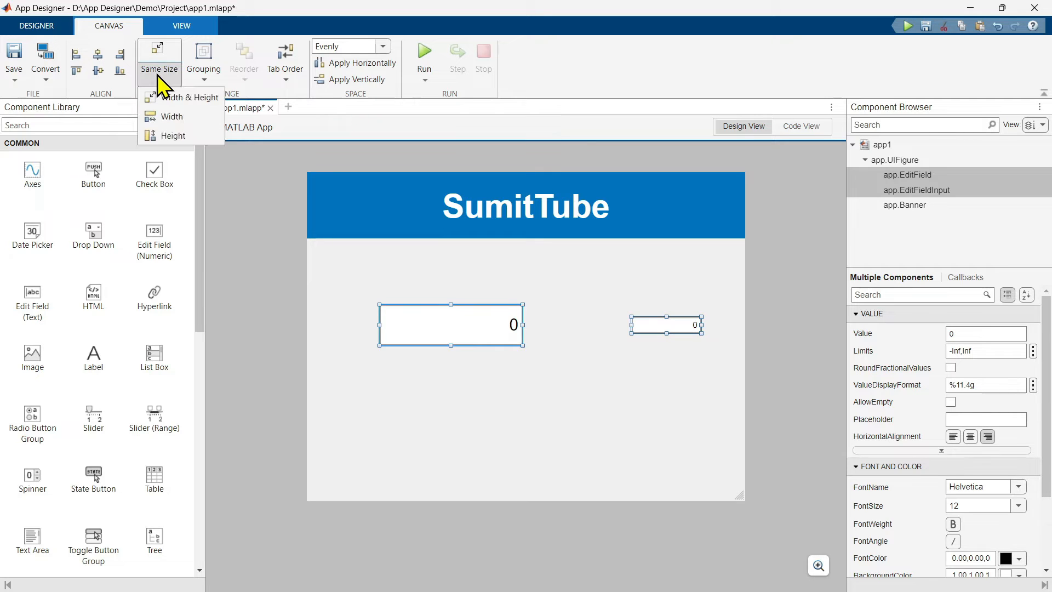
pyautogui.click(193, 99)
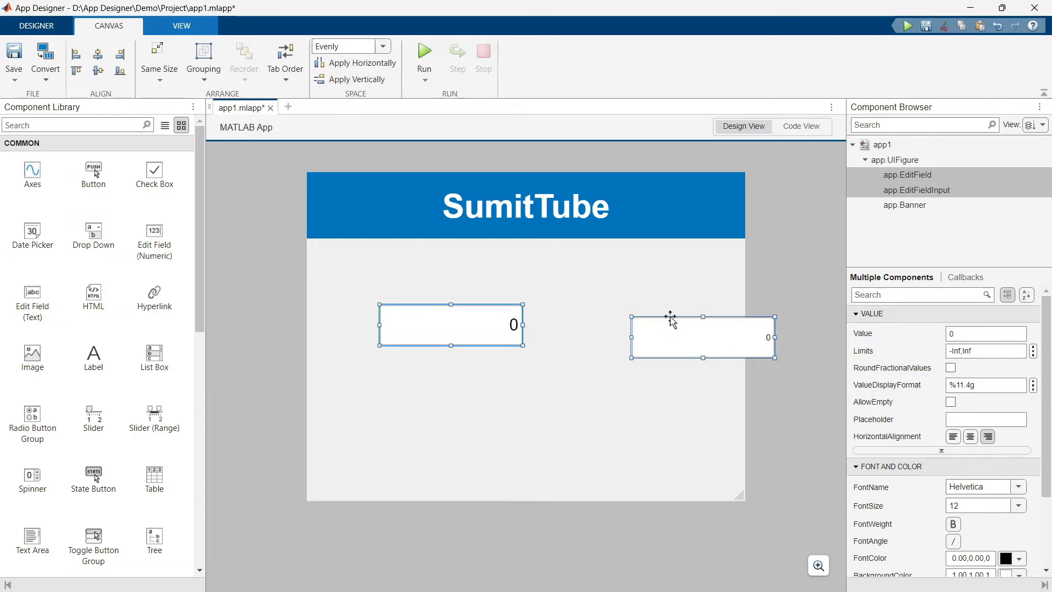
pyautogui.moveTo(672, 320); pyautogui.dragTo(608, 308)
pyautogui.press('Escape')
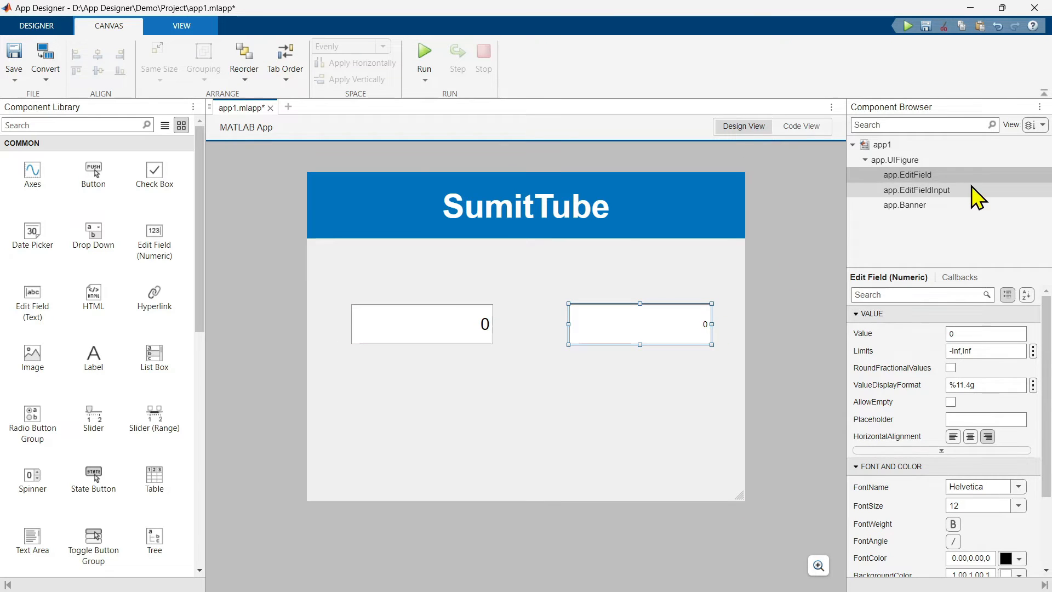
# Step: Rename the second edit field component to EditFieldOutput and set its font size to 24
pyautogui.doubleClick(931, 175)
pyautogui.click(980, 183)
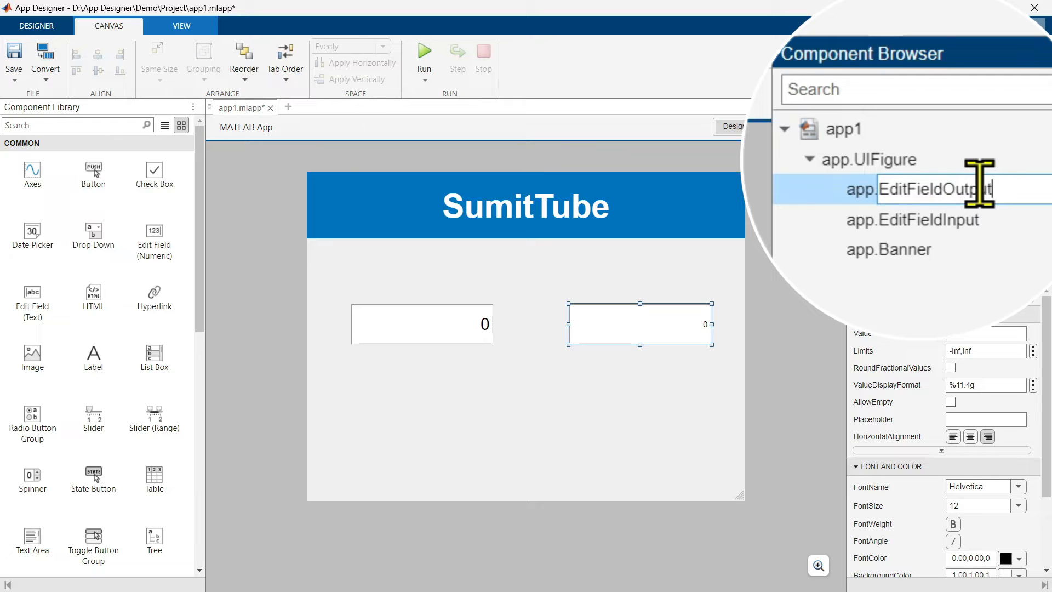
pyautogui.press('Return')
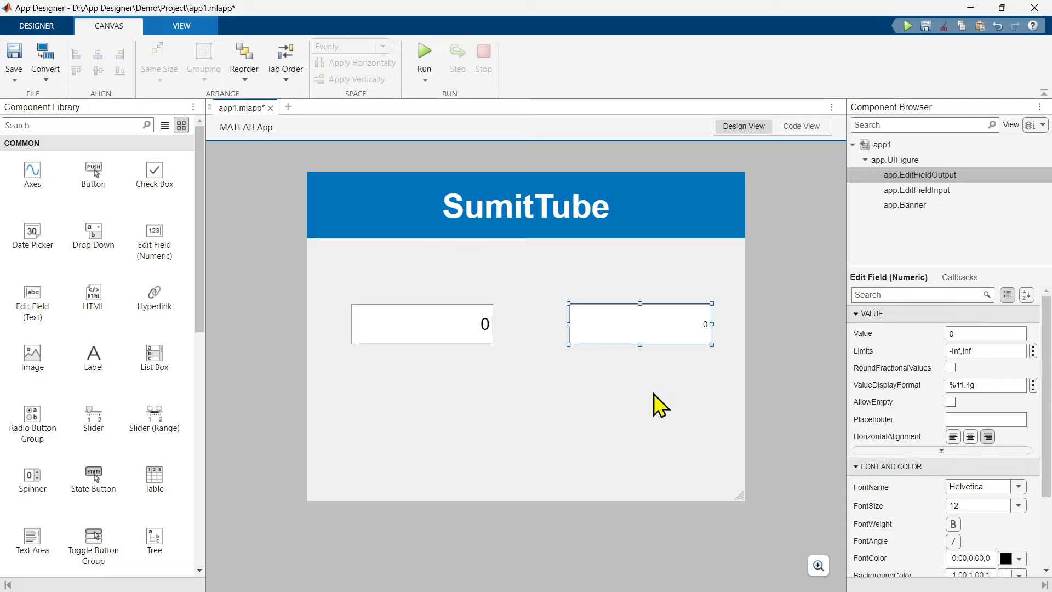
pyautogui.click(1019, 505)
pyautogui.click(971, 457)
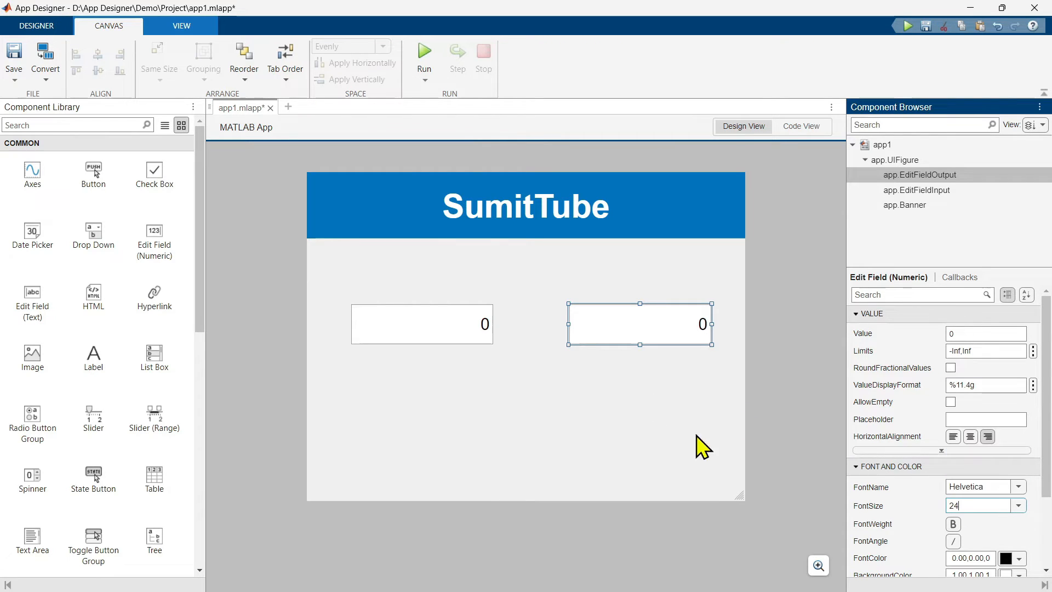
# Step: Move the input field closer to the output field and add a label below it with the text "Square of"
pyautogui.click(512, 400)
pyautogui.moveTo(431, 310); pyautogui.dragTo(456, 313)
pyautogui.moveTo(98, 379); pyautogui.dragTo(397, 400)
pyautogui.doubleClick(396, 397)
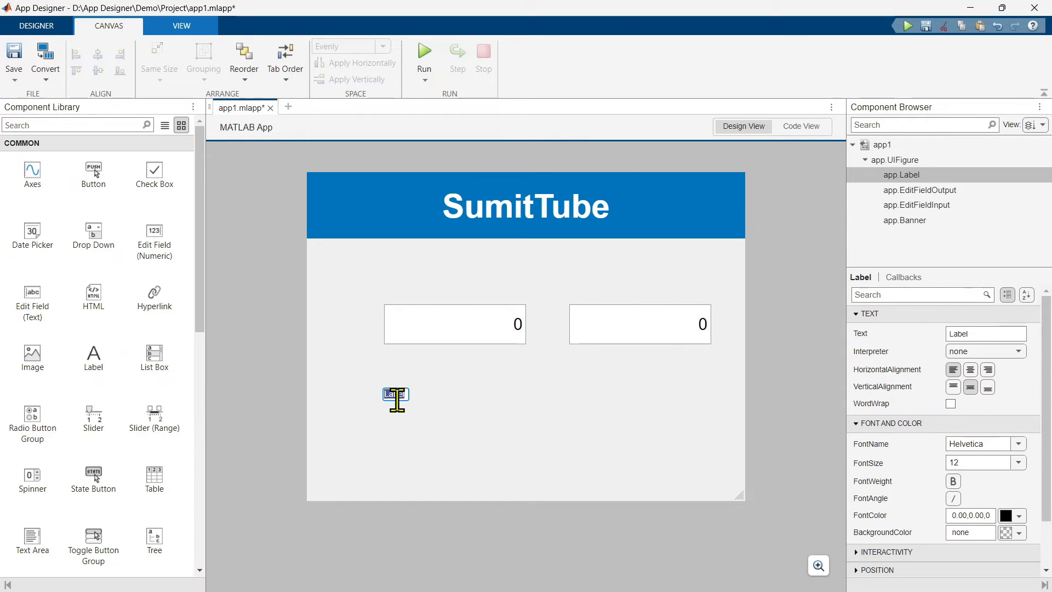
pyautogui.write('Su')
pyautogui.write('uare of')
pyautogui.press('Return')
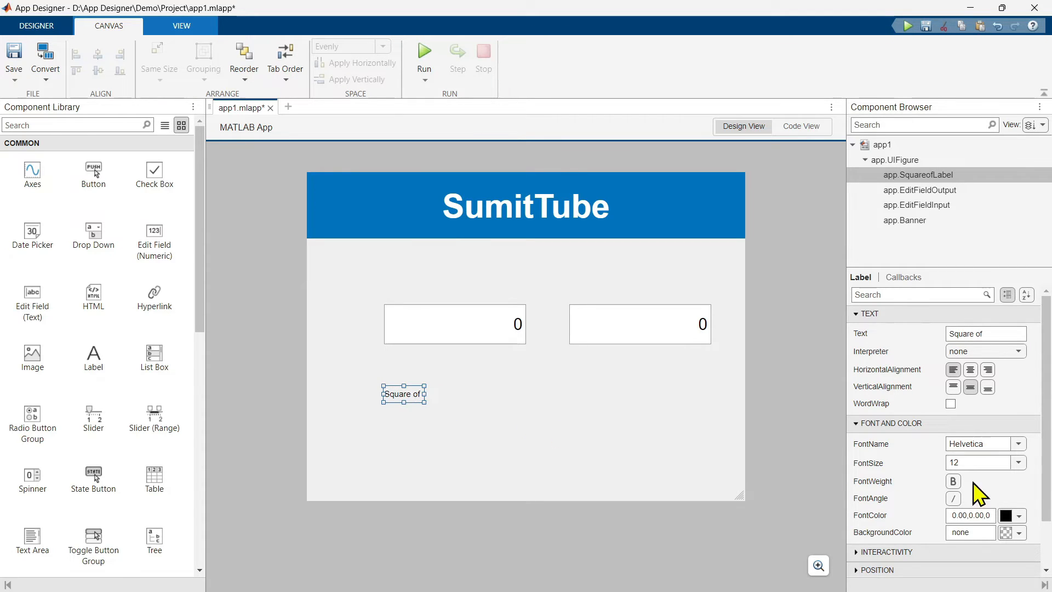
# Step: Set the "Square of" label's font size to 24 and place it directly left of the input field, nudging the field right
pyautogui.click(1020, 464)
pyautogui.click(972, 421)
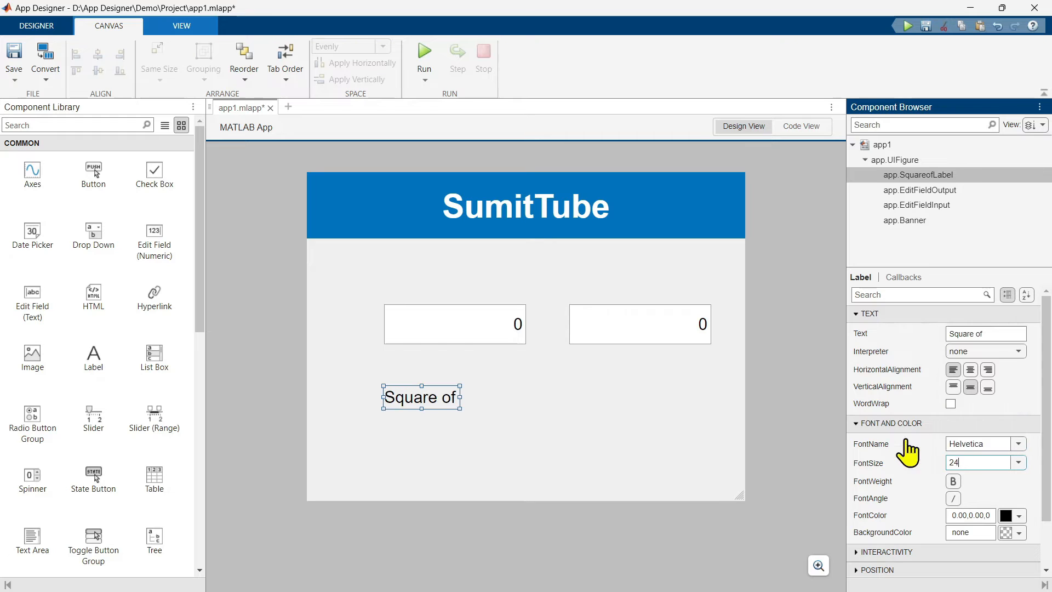
pyautogui.moveTo(406, 391); pyautogui.dragTo(320, 304)
pyautogui.moveTo(436, 310); pyautogui.dragTo(445, 305)
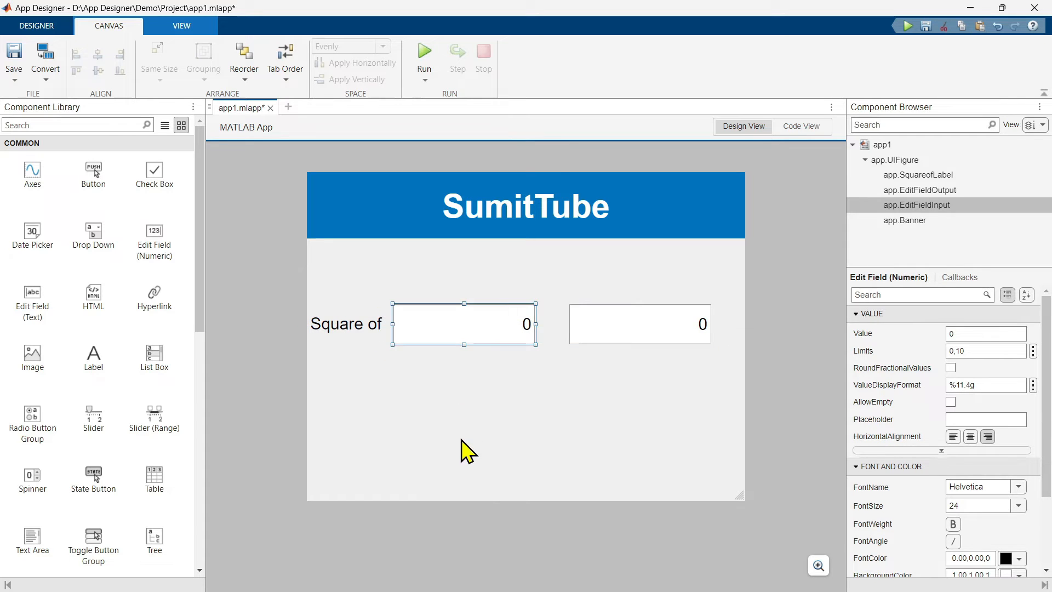
# Step: Duplicate the "Square of" label and place the copy in the empty area below the input field
pyautogui.click(467, 450)
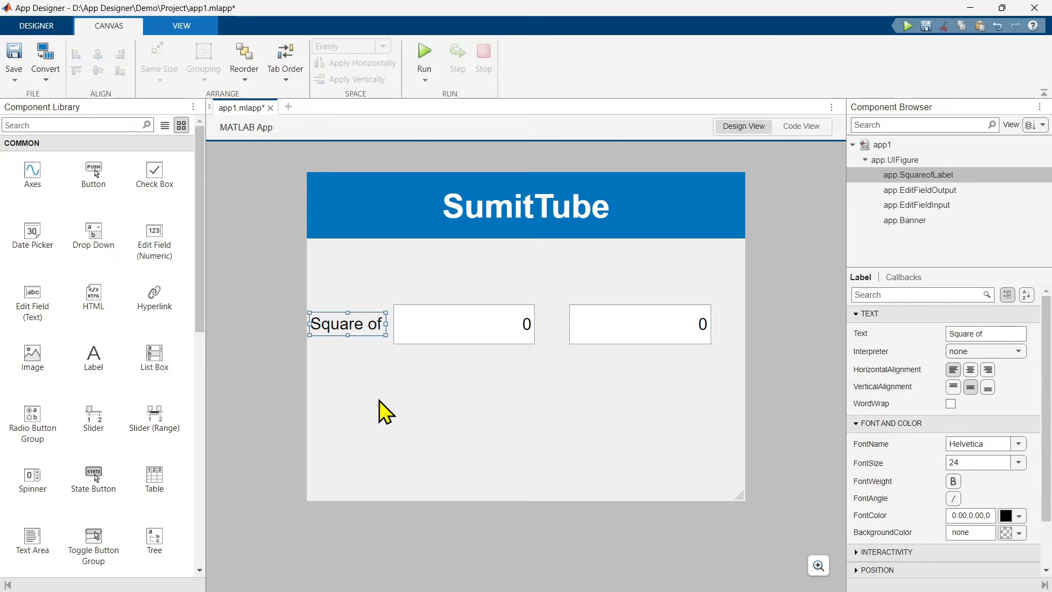
pyautogui.click(423, 423)
pyautogui.hotkey('ctrl', 'v')
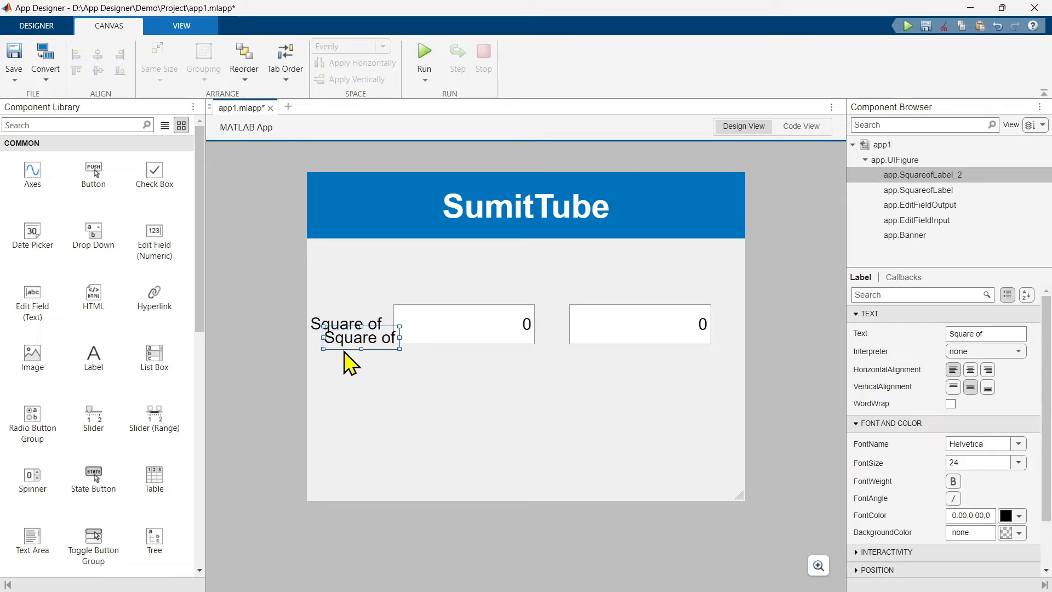
pyautogui.moveTo(350, 353); pyautogui.dragTo(384, 411)
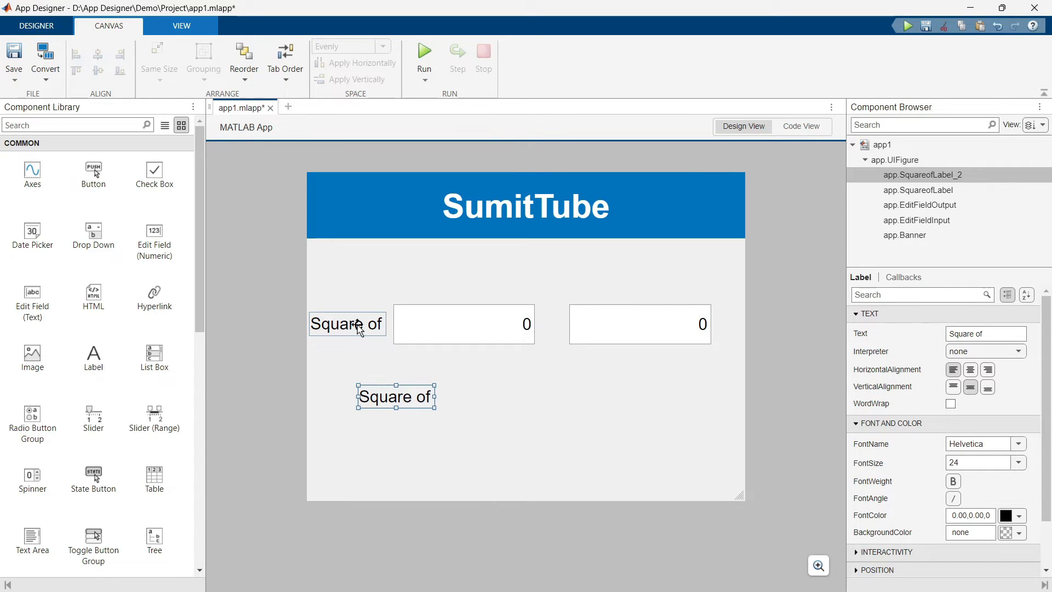
# Step: Change the text of the copied label below the input field to "="
pyautogui.doubleClick(409, 396)
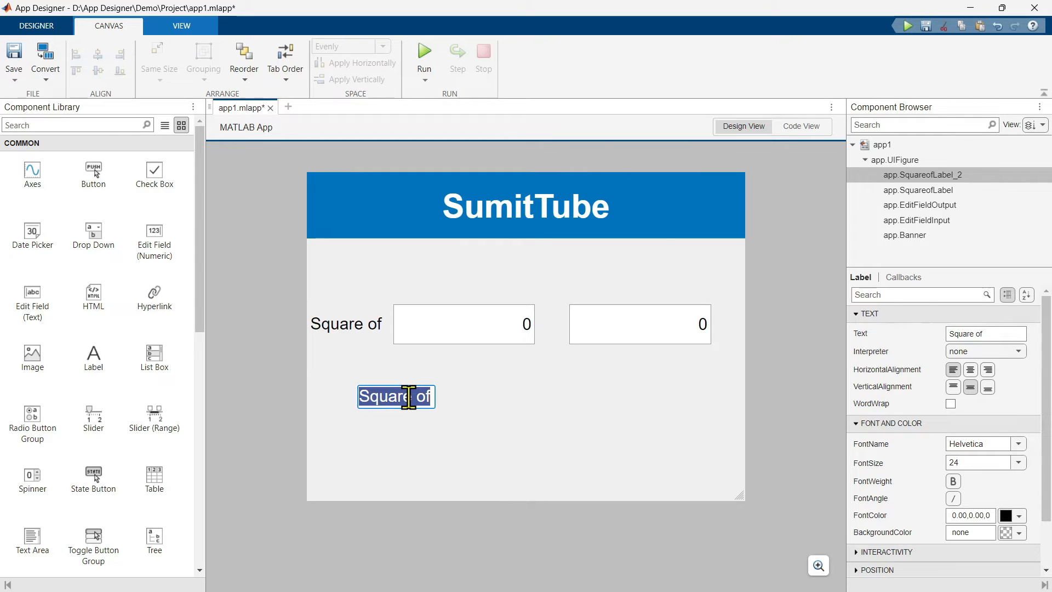
pyautogui.write('=')
pyautogui.press('Return')
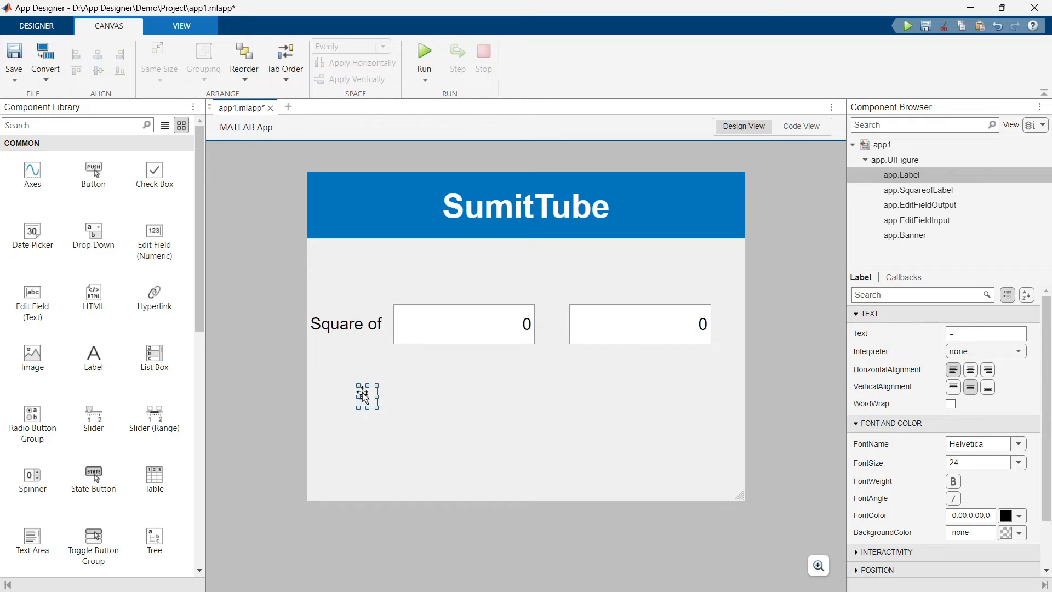
# Step: Place the "=" label between the input and output fields, aligned with them, and save the app
pyautogui.moveTo(363, 396); pyautogui.dragTo(548, 318)
pyautogui.click(547, 395)
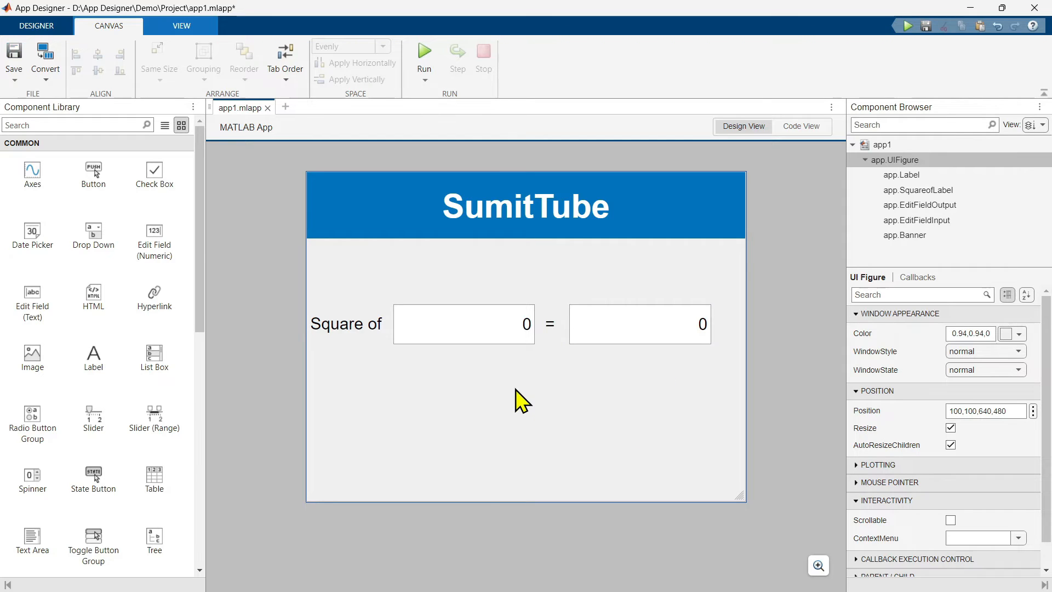
pyautogui.hotkey('ctrl', 's')
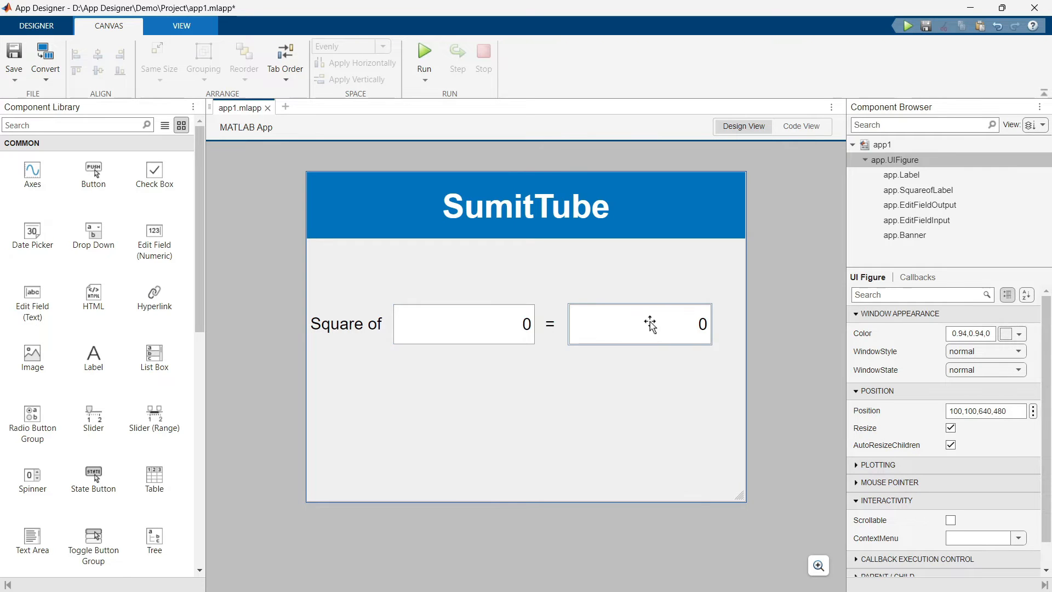
# Step: Select the numeric input field beside the "Square of" label
pyautogui.click(455, 326)
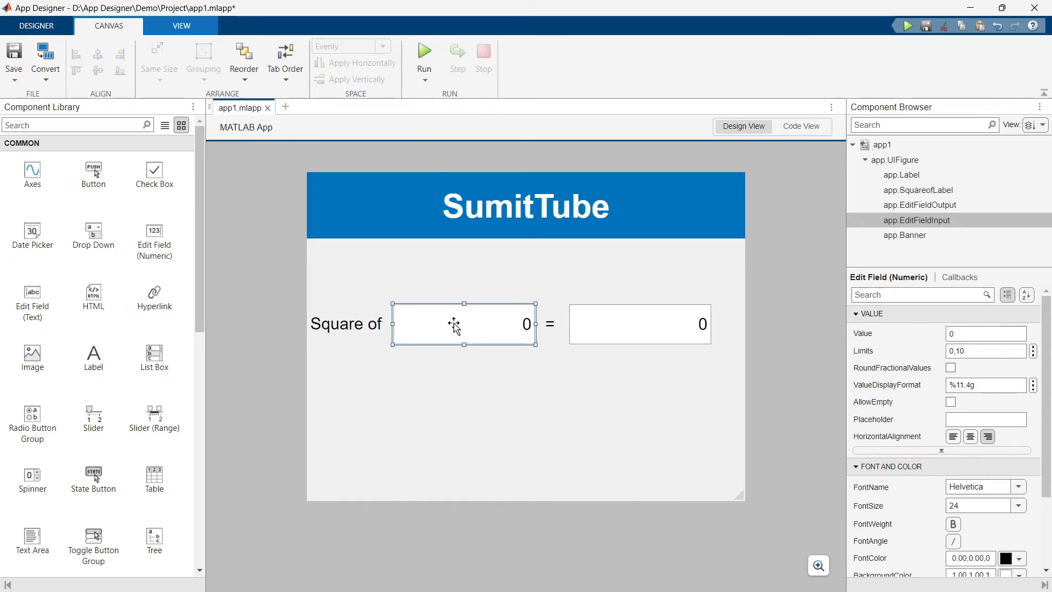